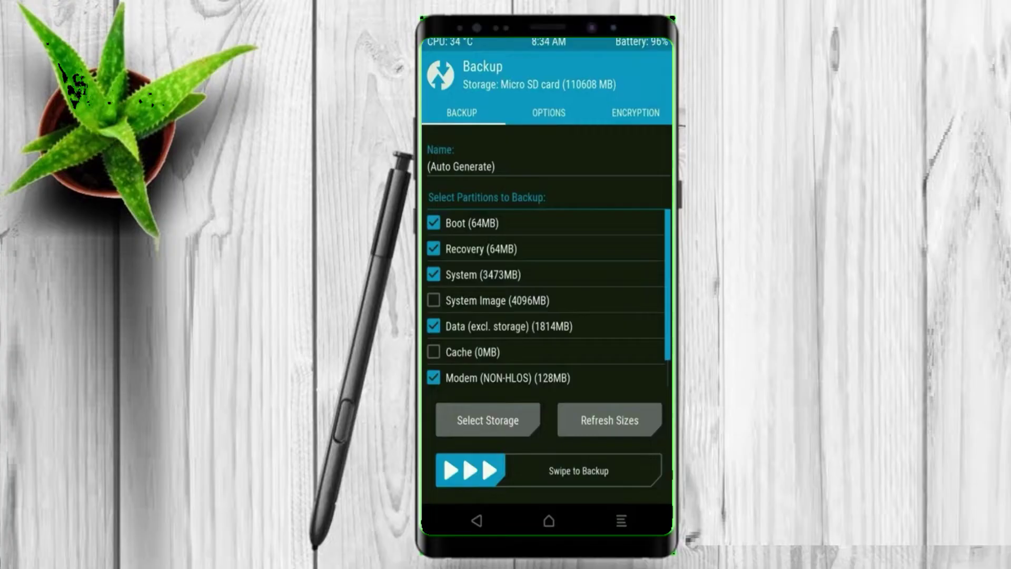
Step: Start the TWRP backup of the boot, system, data and modem partitions to the micro SD card
drag(471, 469, 632, 469)
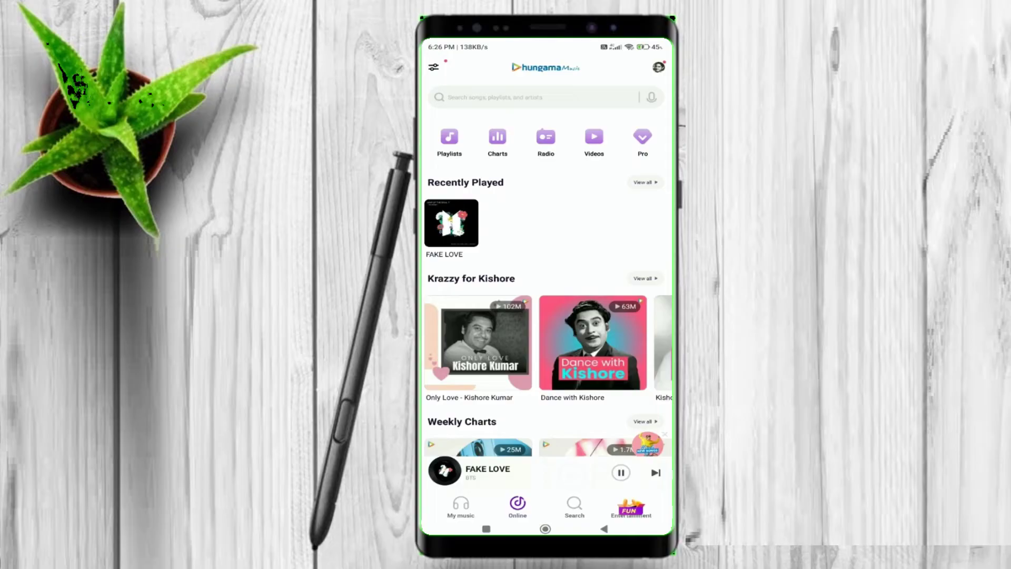
Step: From the home screen, edit quick settings and drag the Floating windows tile into the available tiles
click(546, 529)
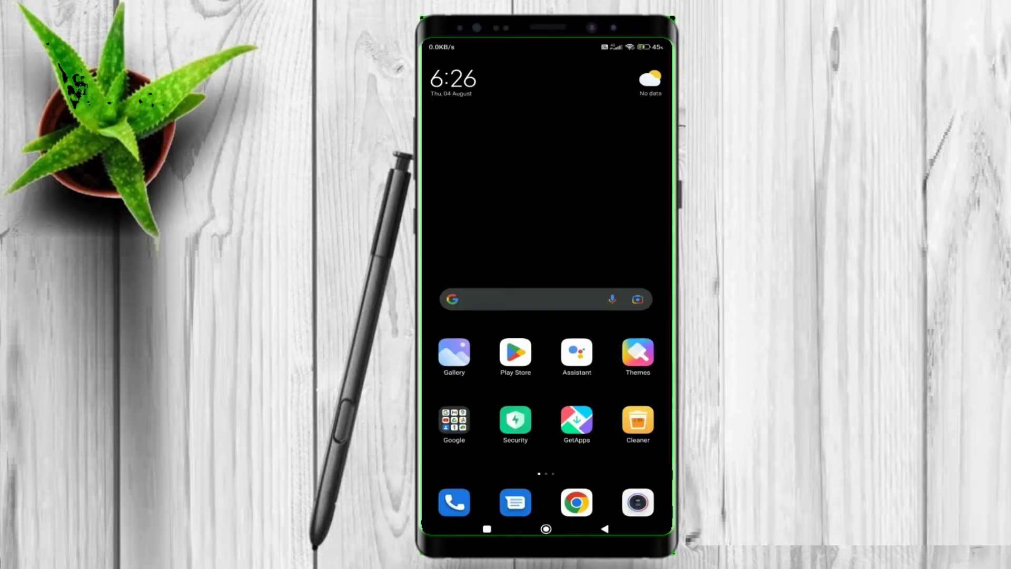
drag(545, 40, 545, 316)
drag(546, 197, 545, 395)
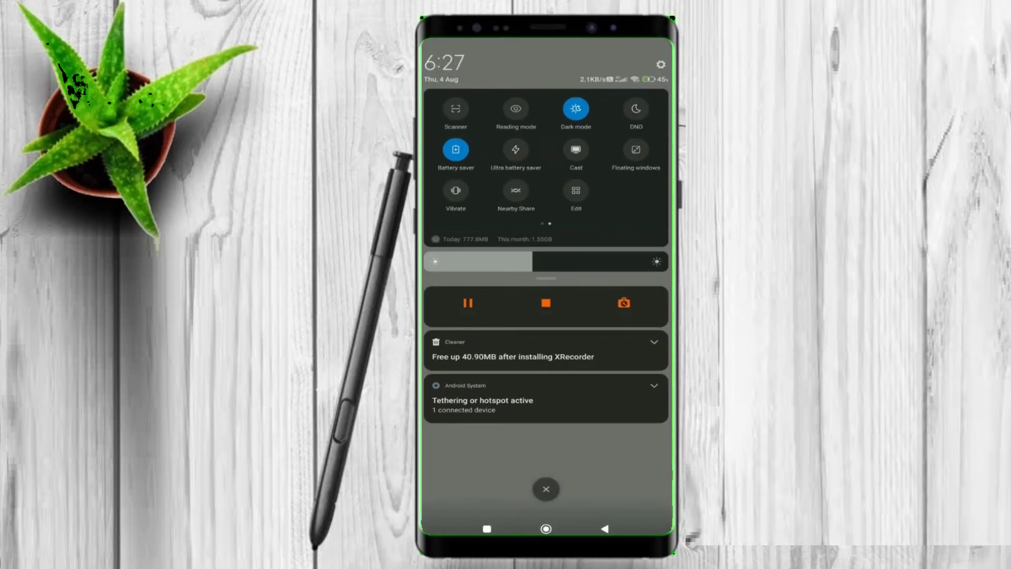
click(575, 190)
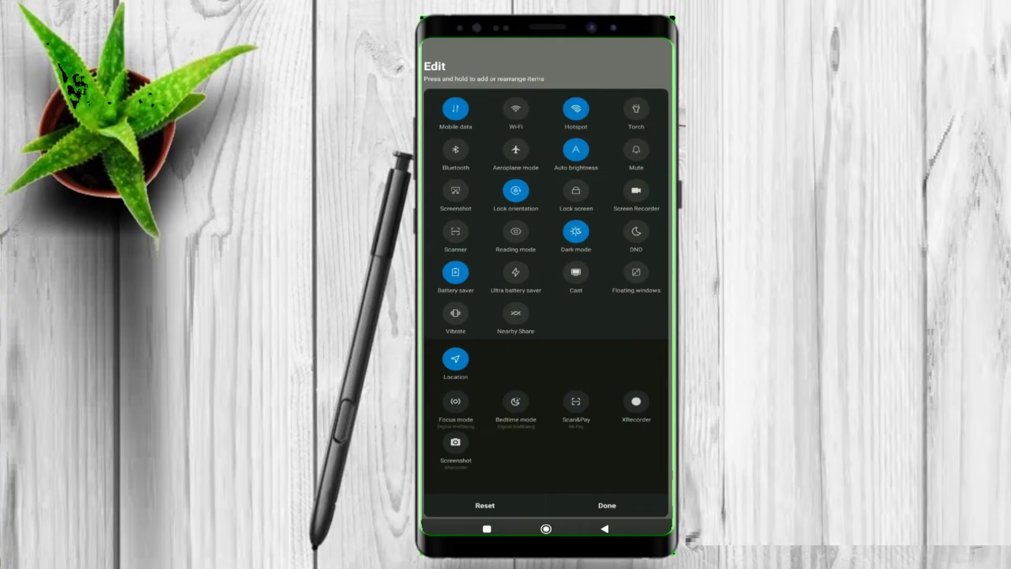
mouse_move(636, 272)
mouse_down()
mouse_move(613, 279)
mouse_move(518, 398)
mouse_move(456, 359)
mouse_up()
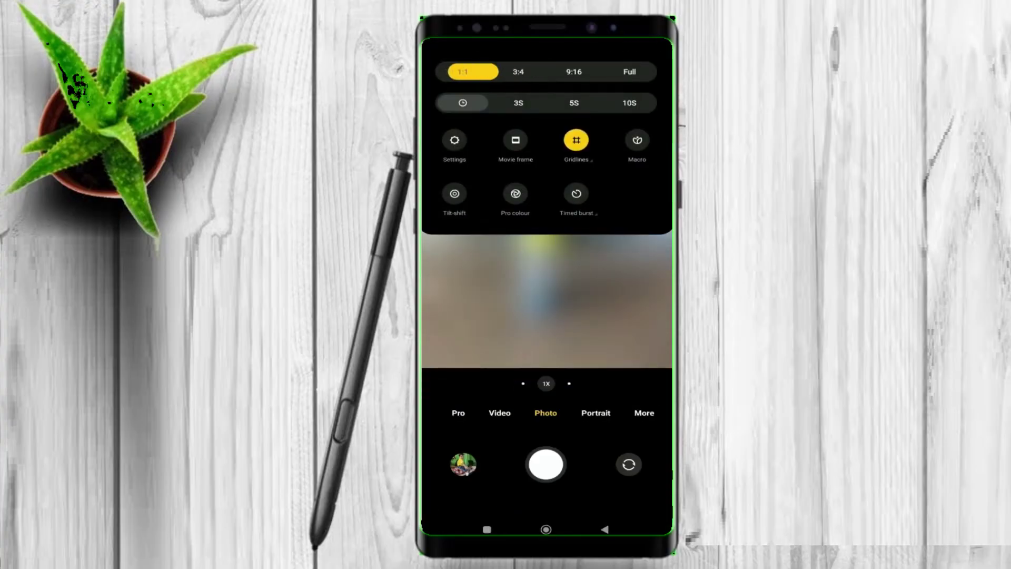
Step: Try the 3:4, 9:16 and Full aspect ratios, then the 3s, 5s and 10s timers
click(518, 71)
click(574, 72)
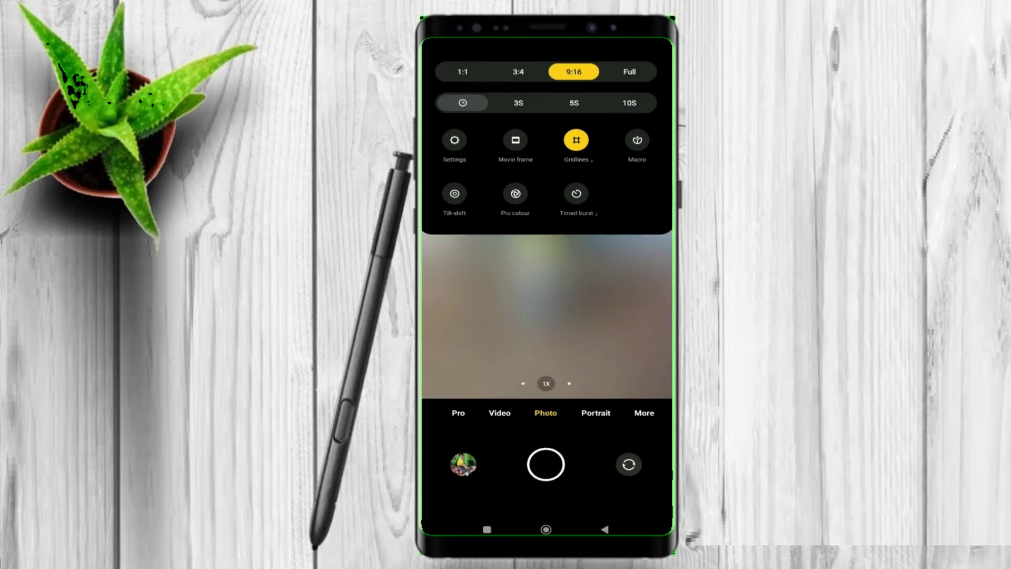
click(629, 71)
click(518, 104)
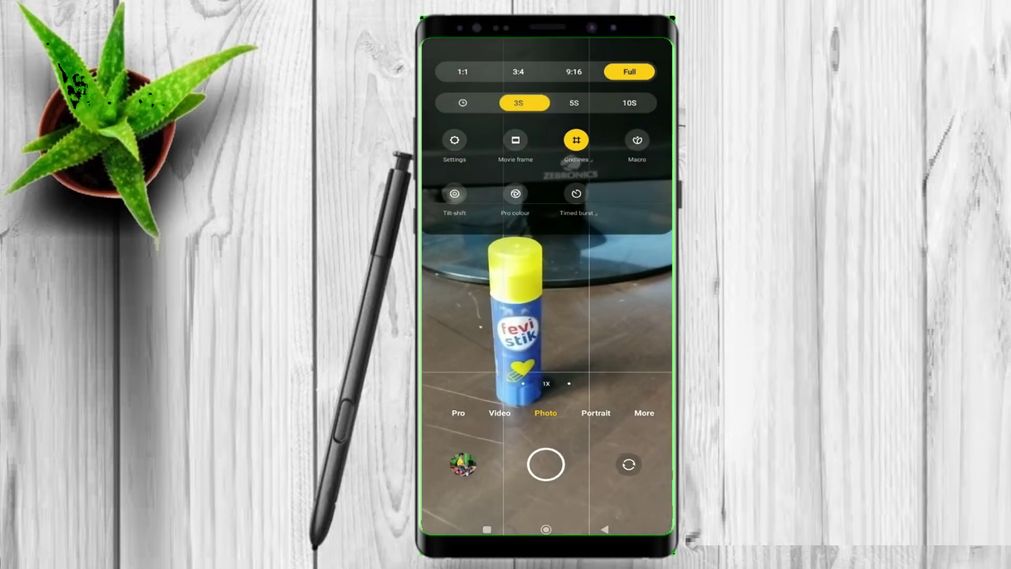
click(574, 104)
click(629, 103)
Step: Enable Movie frame and Macro, return to 9:16, view camera settings, then switch to Video
click(637, 140)
click(515, 140)
click(573, 71)
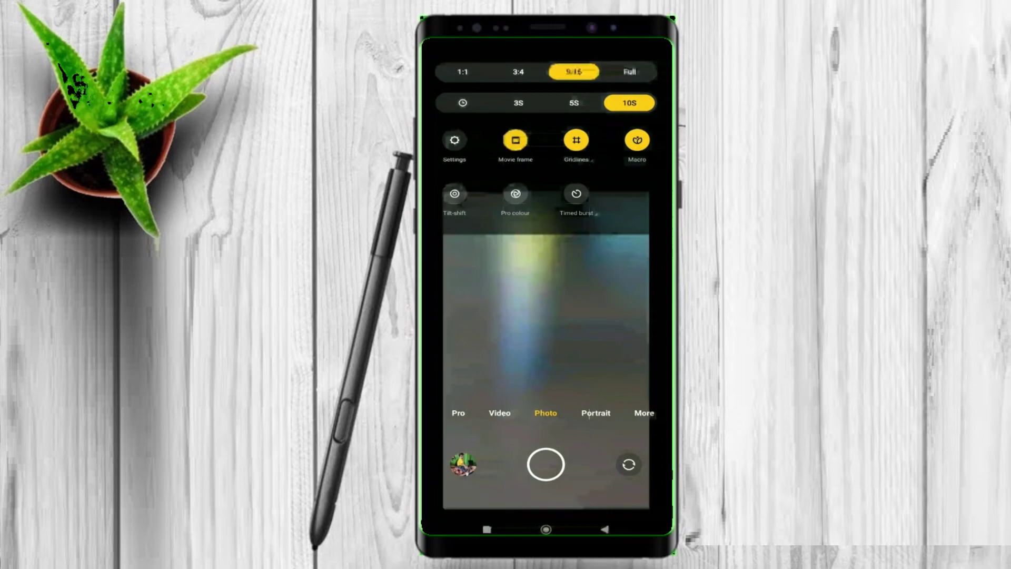
click(455, 140)
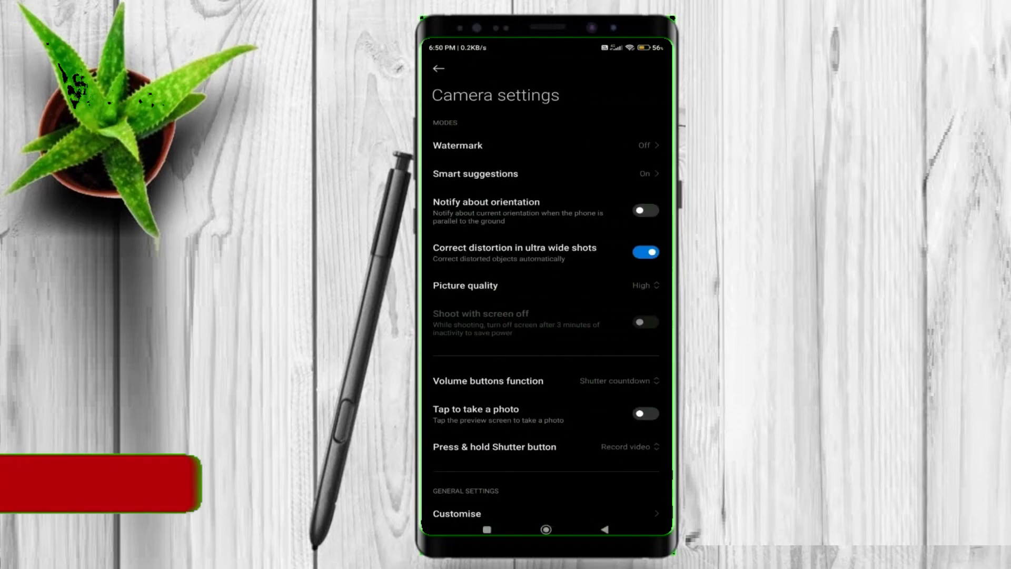
scroll(546, 316, down, 5)
scroll(547, 317, up, 3)
click(438, 68)
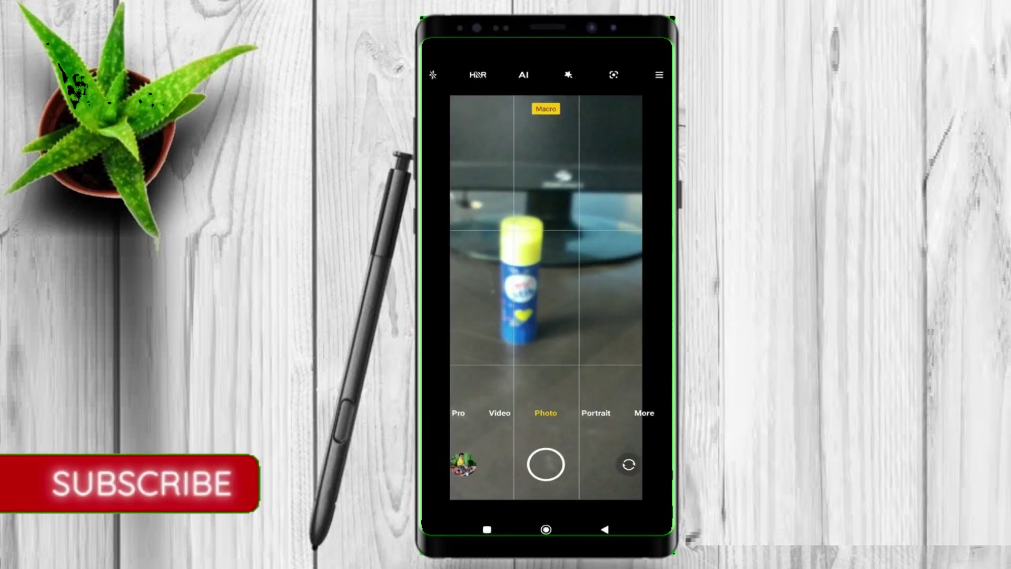
click(490, 413)
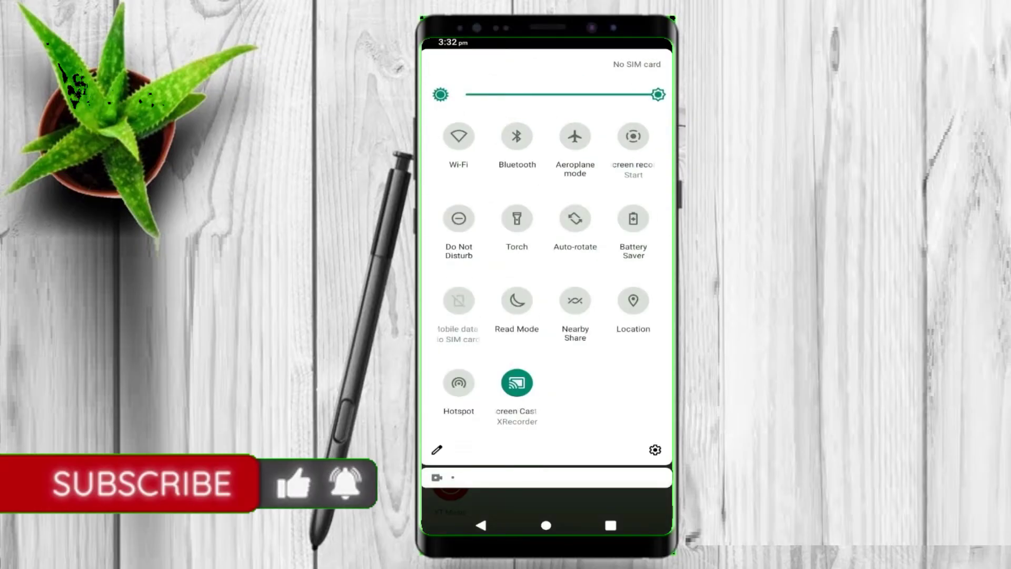
scroll(546, 316, down, 3)
scroll(546, 317, up, 5)
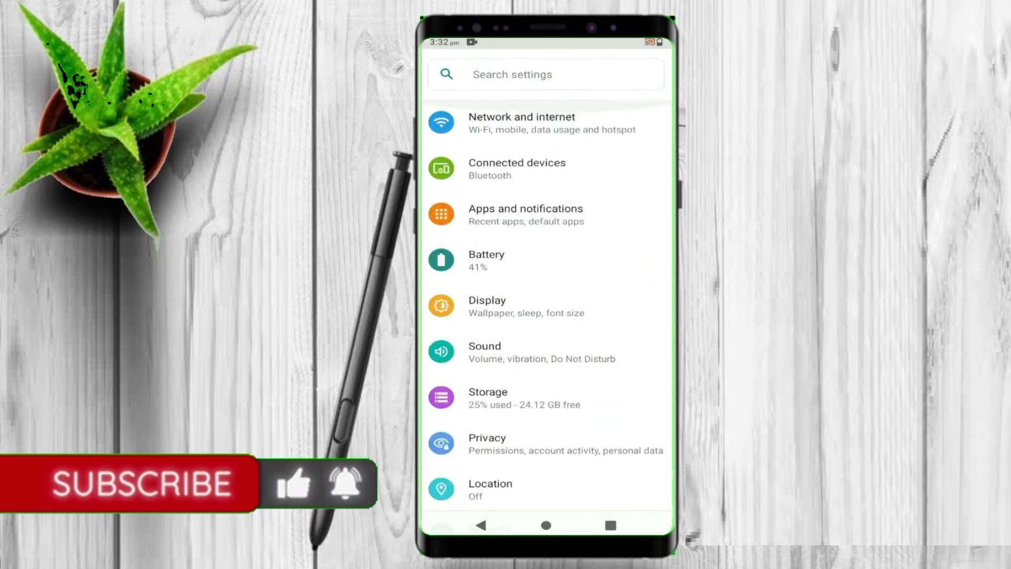
Step: View the Android 11 version details, then return to the main settings list
click(546, 123)
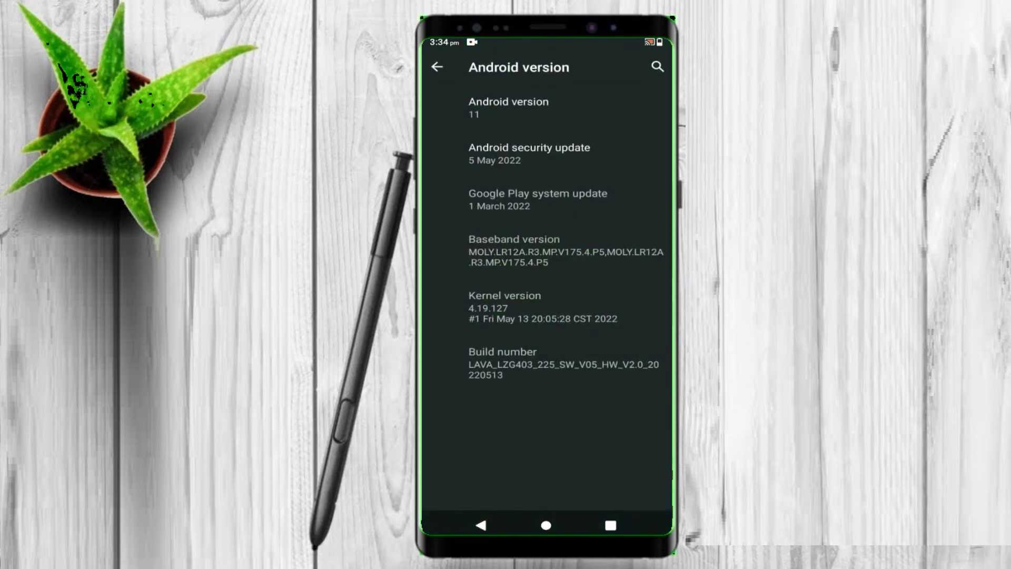
key(Escape)
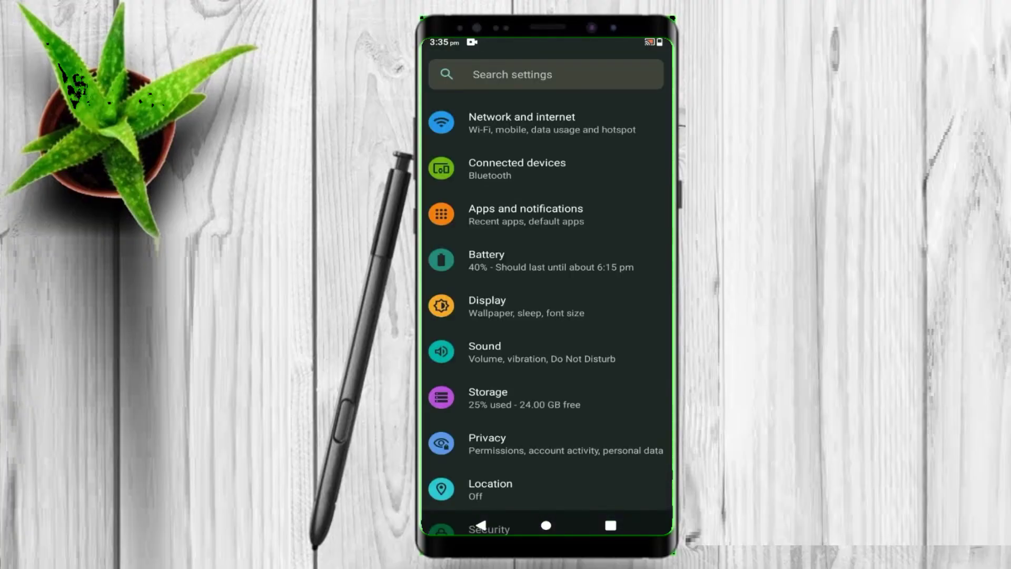
key(Escape)
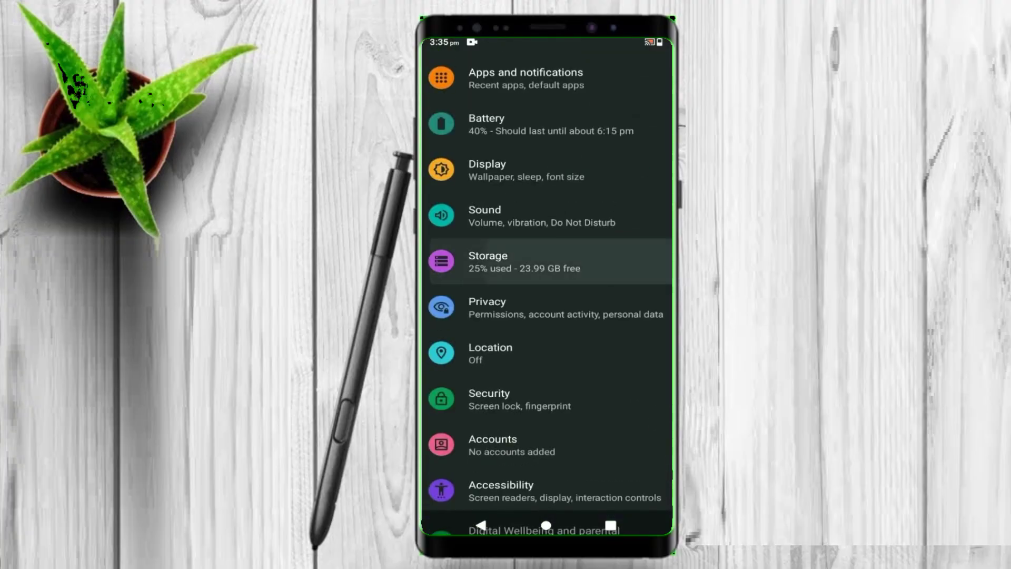
Step: Browse the Storage, Security, Screen lock and Accessibility settings pages
click(435, 66)
click(552, 312)
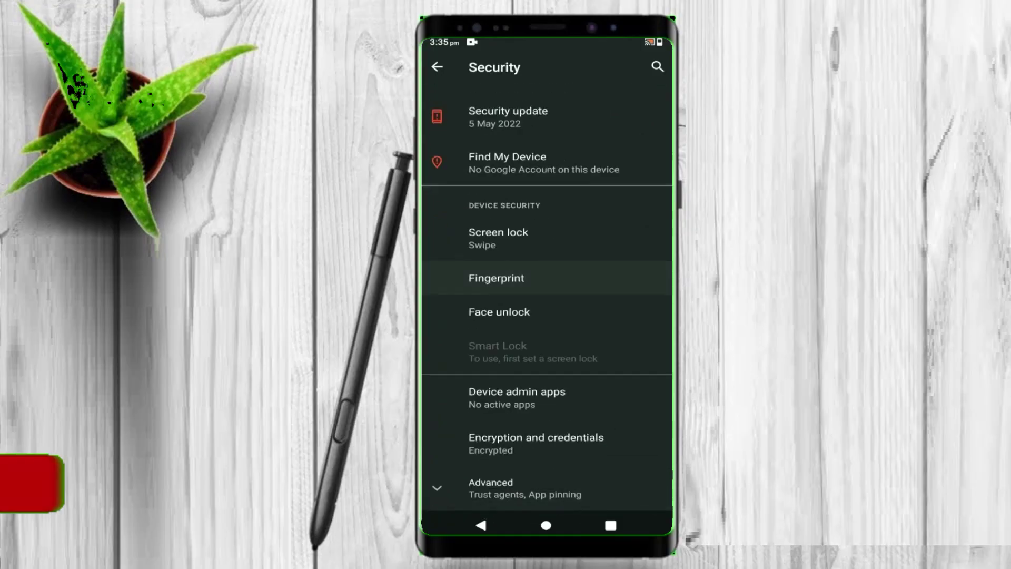
click(437, 67)
click(514, 299)
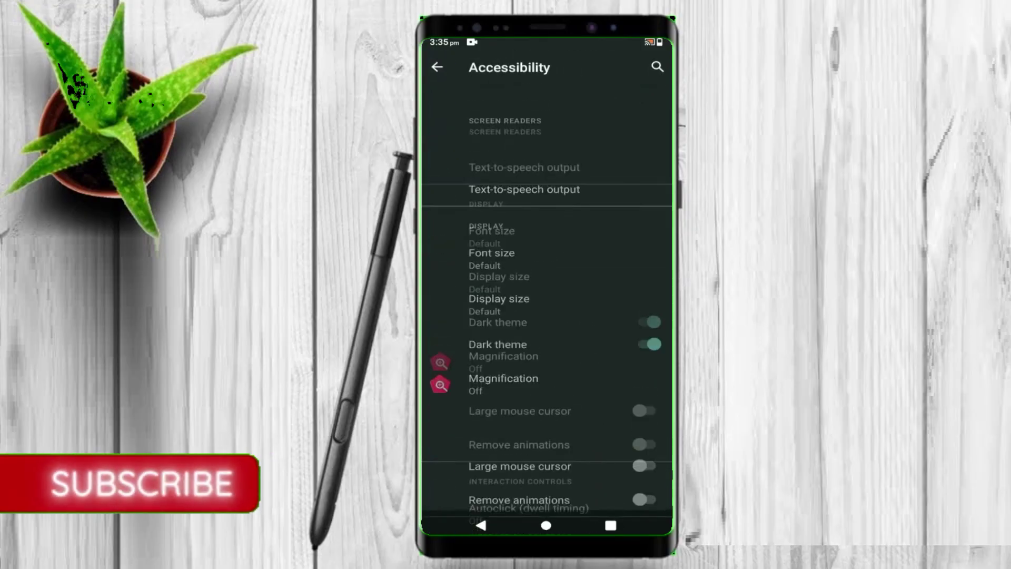